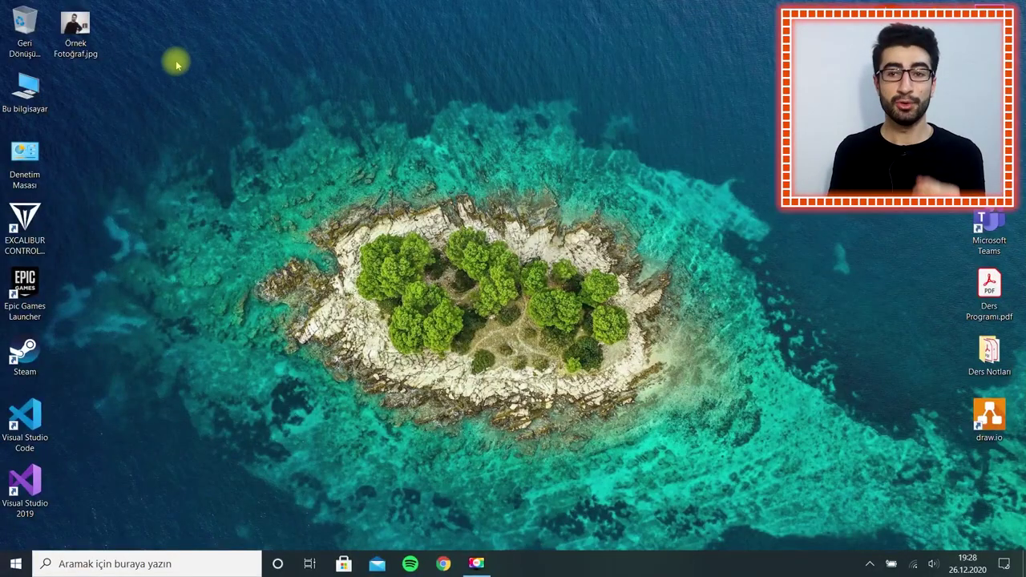
View the original Örnek Fotoğraf.jpg portrait in Photos, then close the viewer.
{"action": "double_click", "coordinate": [101, 45]}
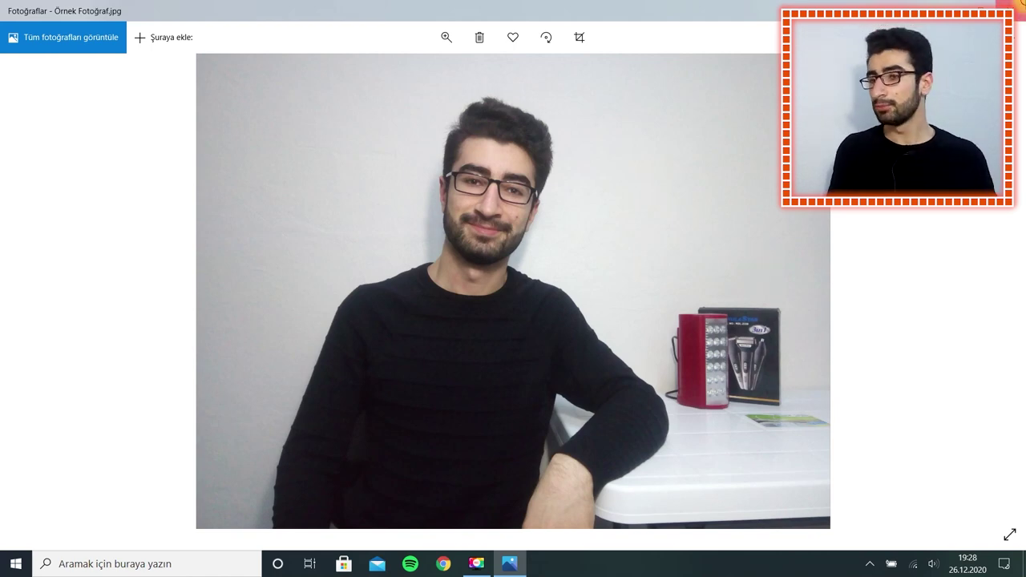
{"action": "left_click", "coordinate": [1007, 8]}
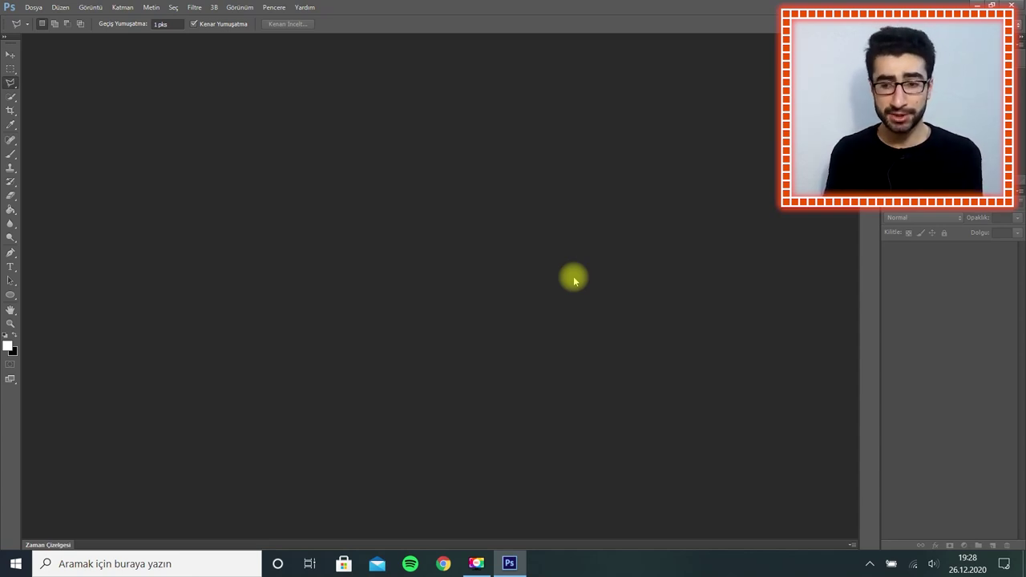
Drag Örnek Fotoğraf.jpg from the desktop into the Photoshop workspace to open it.
{"action": "left_click", "coordinate": [517, 563]}
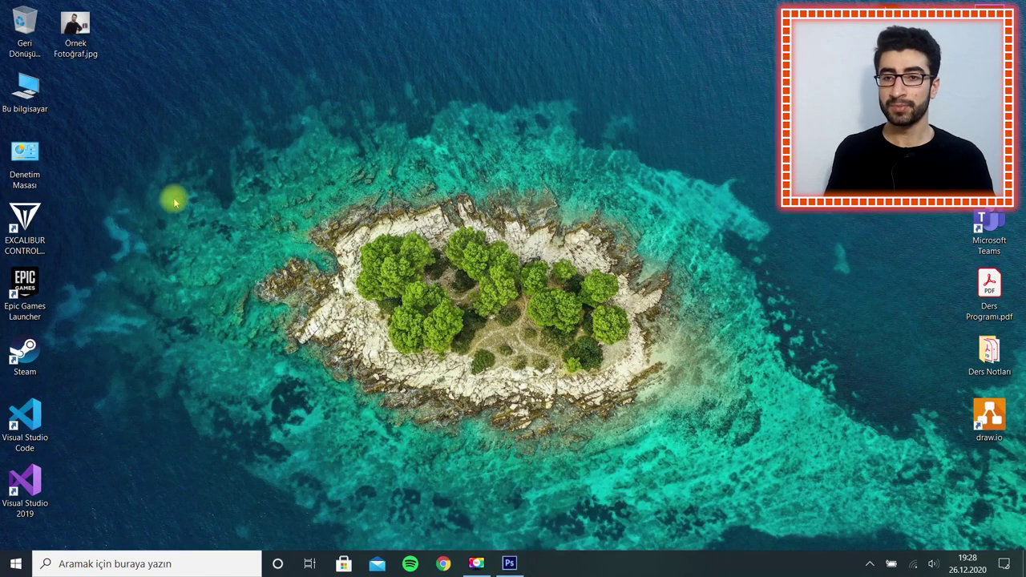
{"action": "left_click_drag", "start_coordinate": [76, 28], "coordinate": [499, 533]}
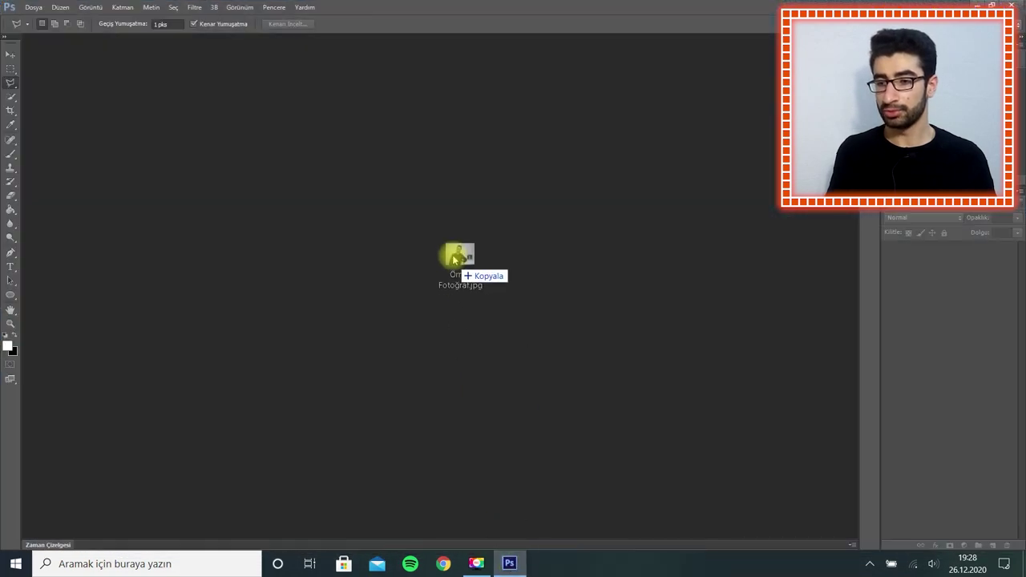
{"action": "left_click_drag", "start_coordinate": [499, 533], "coordinate": [452, 246]}
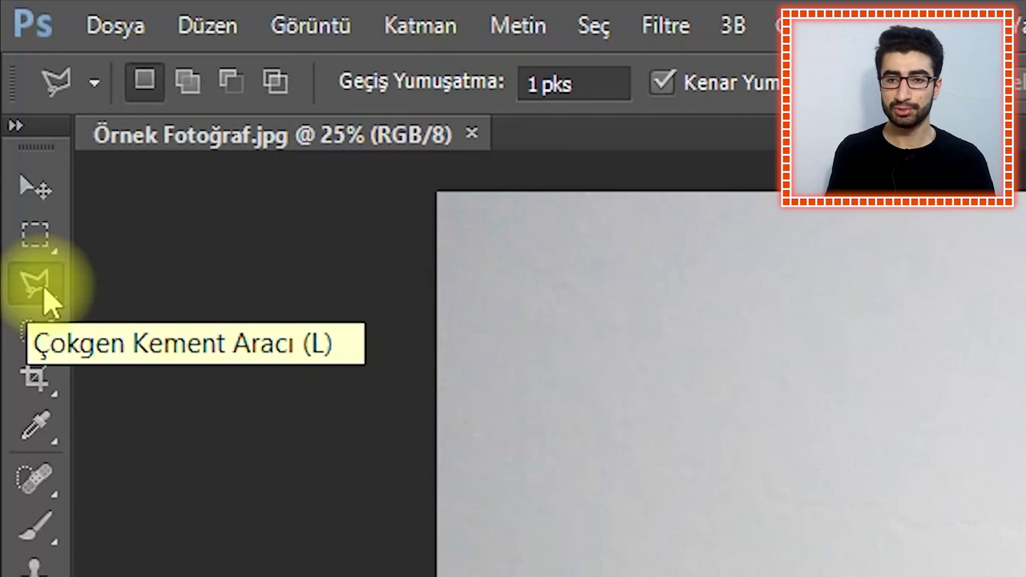
Use the Polygonal Lasso Tool to outline the red lamp and boxed product.
{"action": "left_click", "coordinate": [44, 293]}
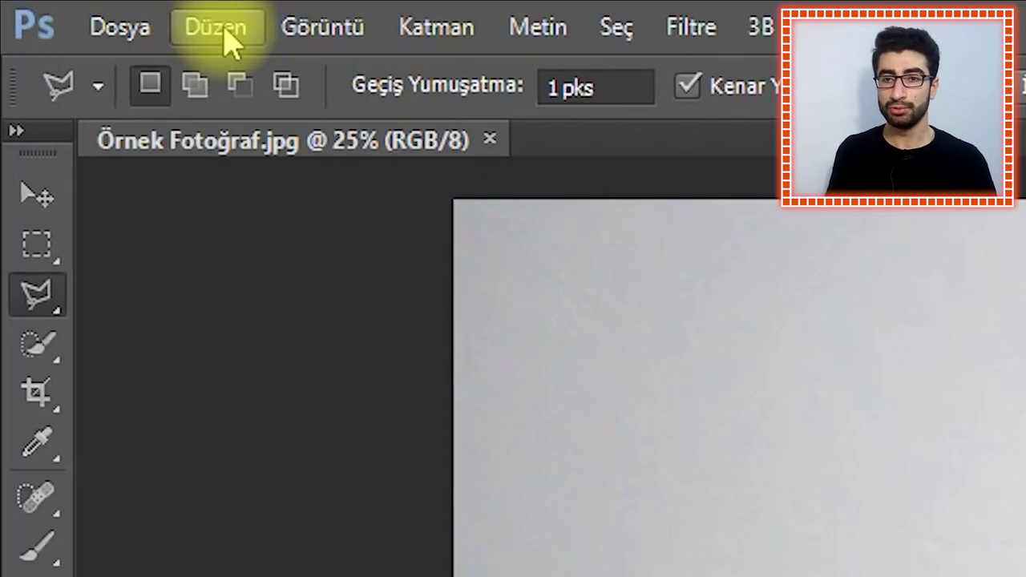
Fill the selection with Content-Aware, Normal mode, 100% opacity.
{"action": "left_click", "coordinate": [225, 36]}
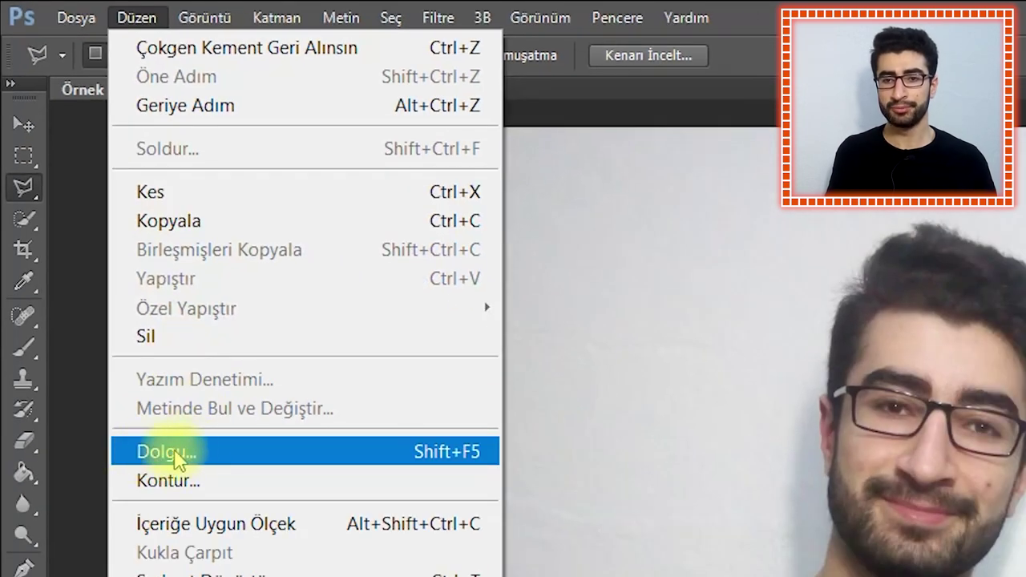
{"action": "left_click", "coordinate": [173, 452]}
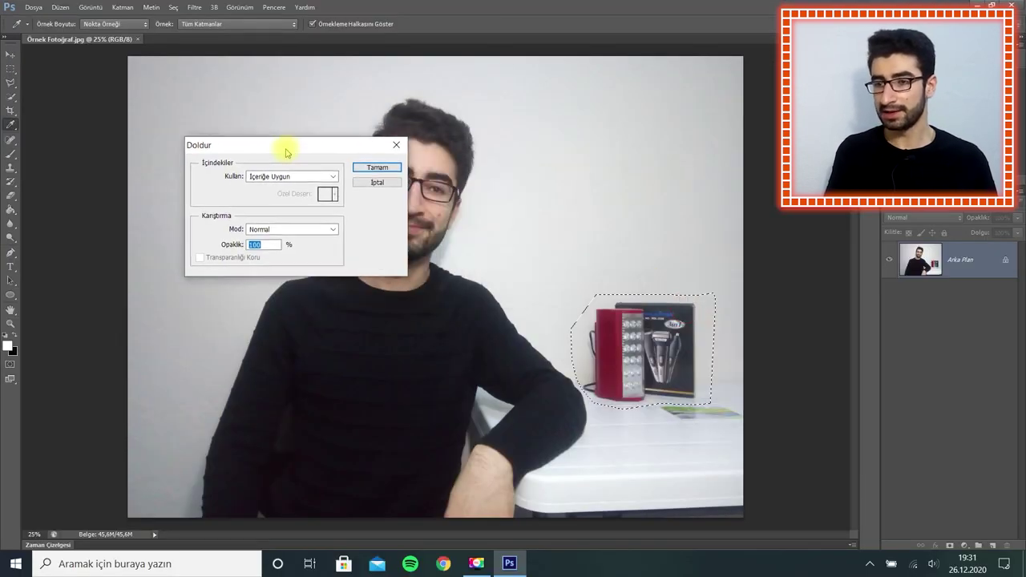
{"action": "left_click_drag", "start_coordinate": [682, 306], "coordinate": [231, 159]}
{"action": "left_click", "coordinate": [242, 187]}
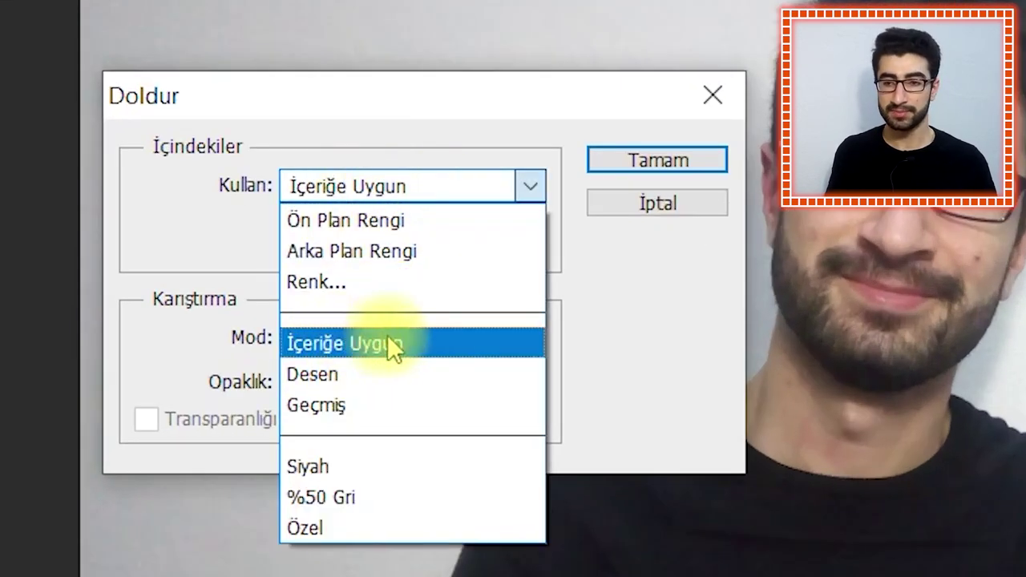
{"action": "left_click", "coordinate": [369, 343]}
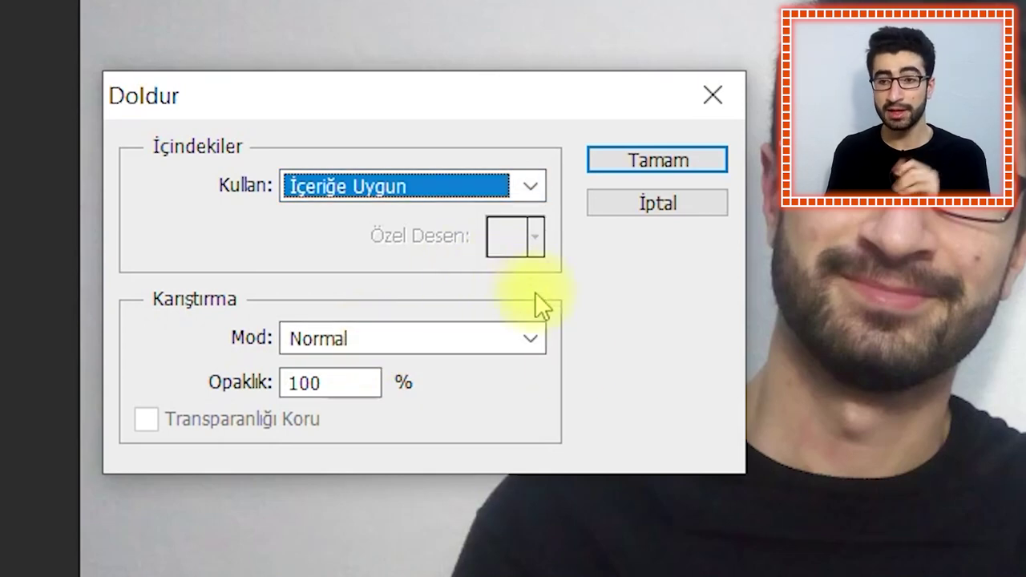
{"action": "left_click", "coordinate": [643, 161]}
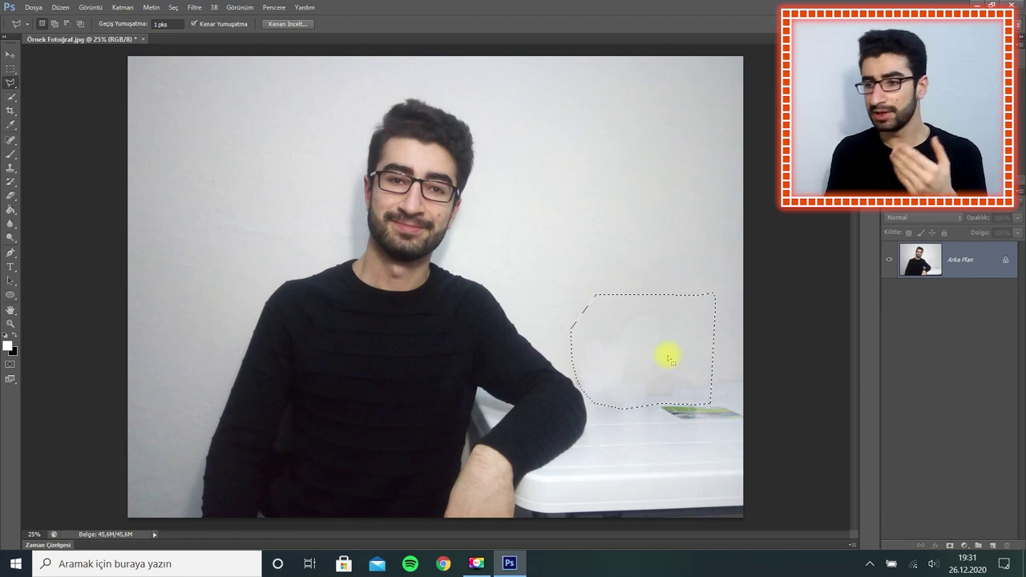
Deselect, zoom into the filled patch beside the arm, then zoom out to fit the photo.
{"action": "left_click", "coordinate": [637, 305]}
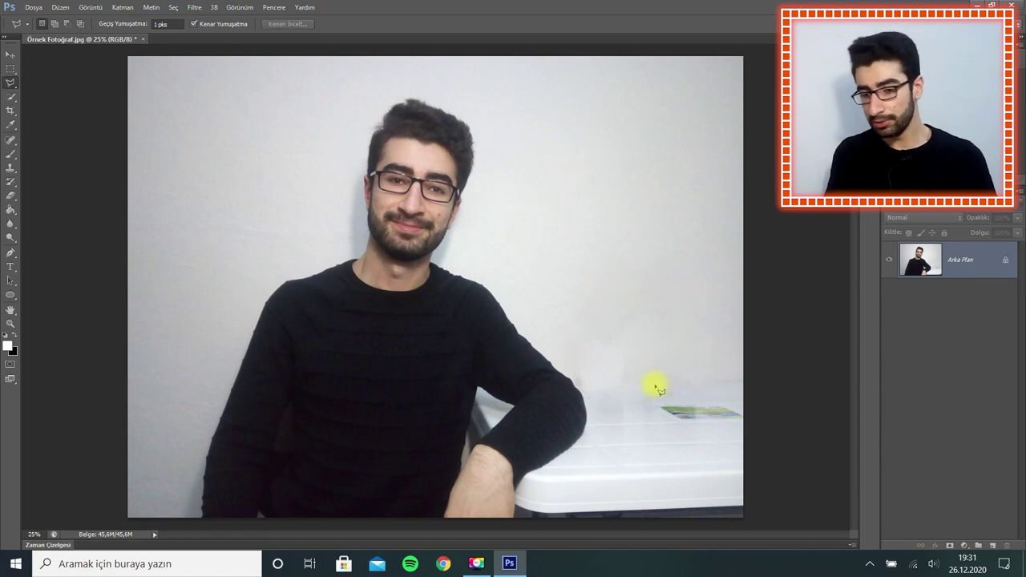
{"action": "key", "text": "z"}
{"action": "left_click_drag", "start_coordinate": [637, 360], "coordinate": [563, 374]}
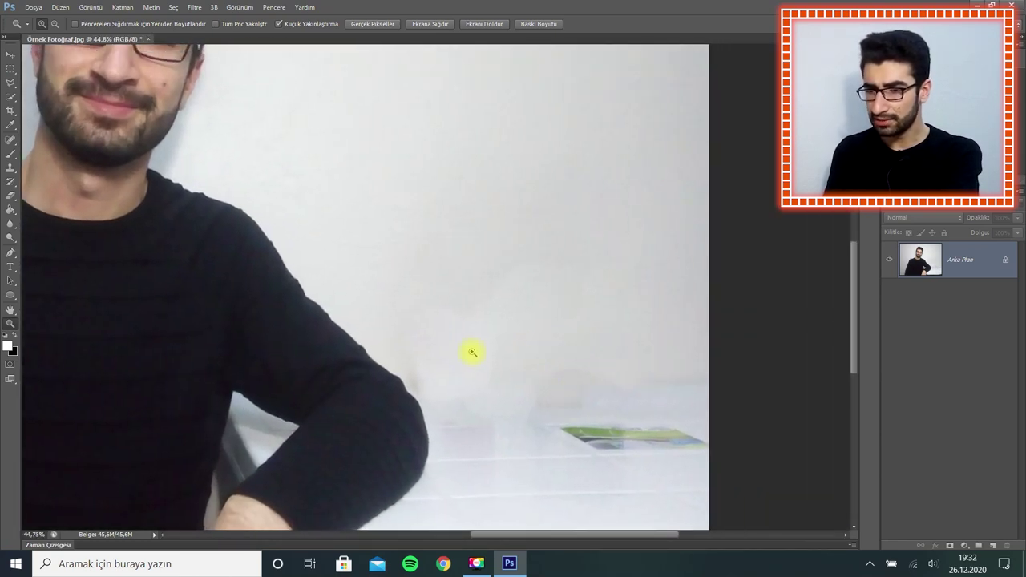
{"action": "mouse_move", "coordinate": [533, 351]}
{"action": "left_mouse_down"}
{"action": "mouse_move", "coordinate": [572, 346]}
{"action": "mouse_move", "coordinate": [601, 357]}
{"action": "left_mouse_up"}
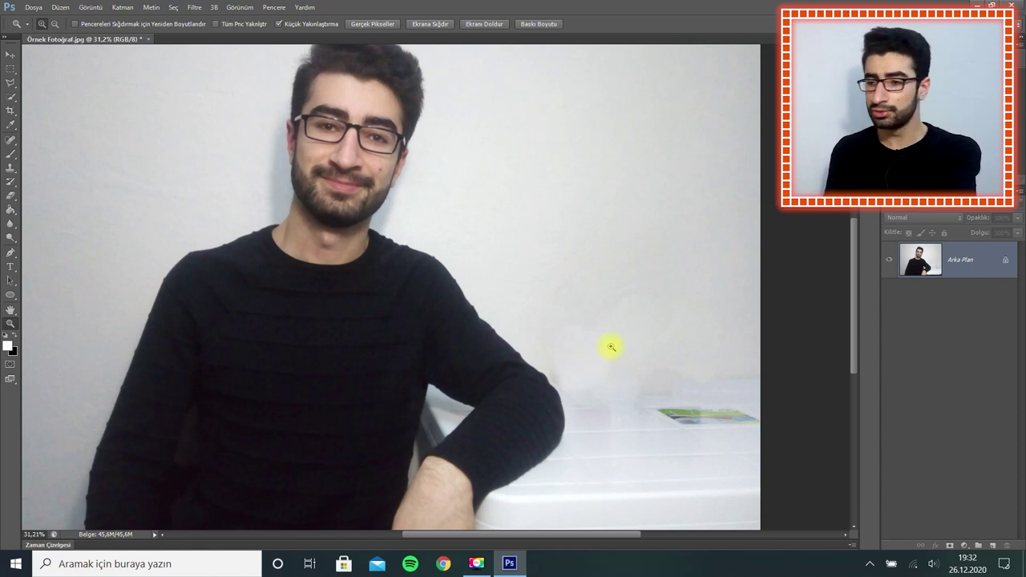
{"action": "left_click", "coordinate": [611, 347], "text": "alt"}
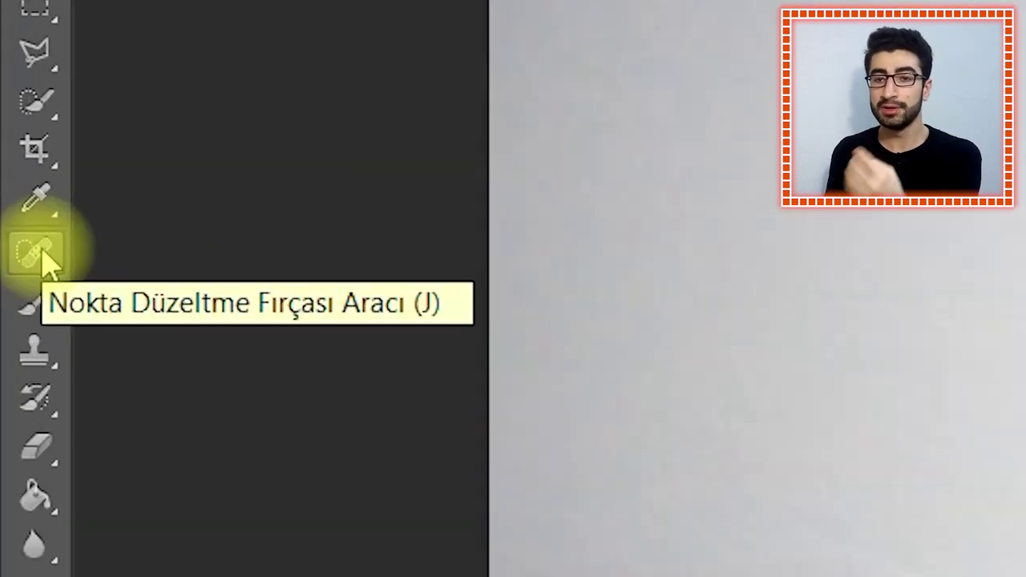
Set the Spot Healing Brush to 132 px and zoom in on the patched wall area.
{"action": "left_click", "coordinate": [45, 261]}
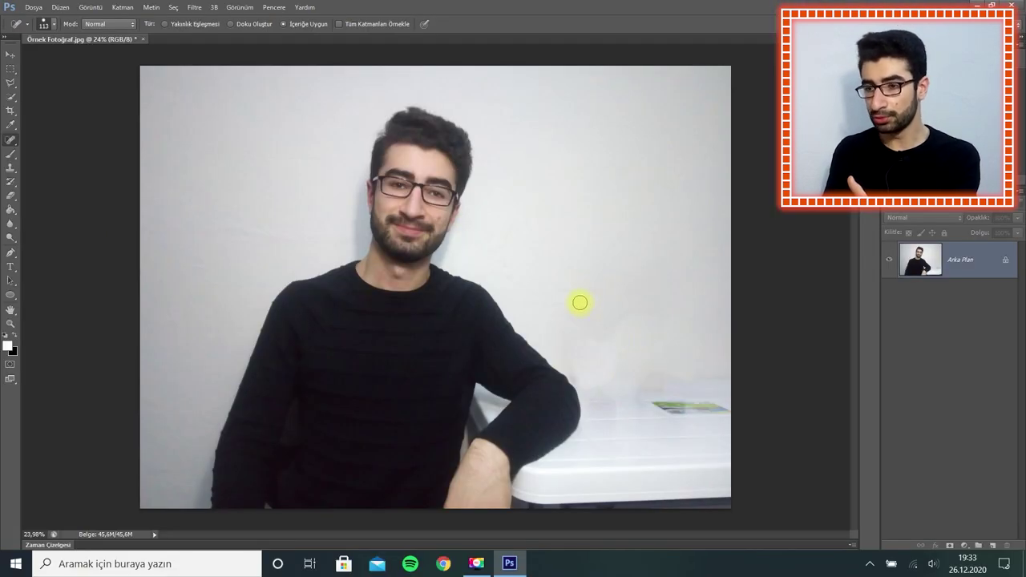
{"action": "right_click", "coordinate": [569, 268]}
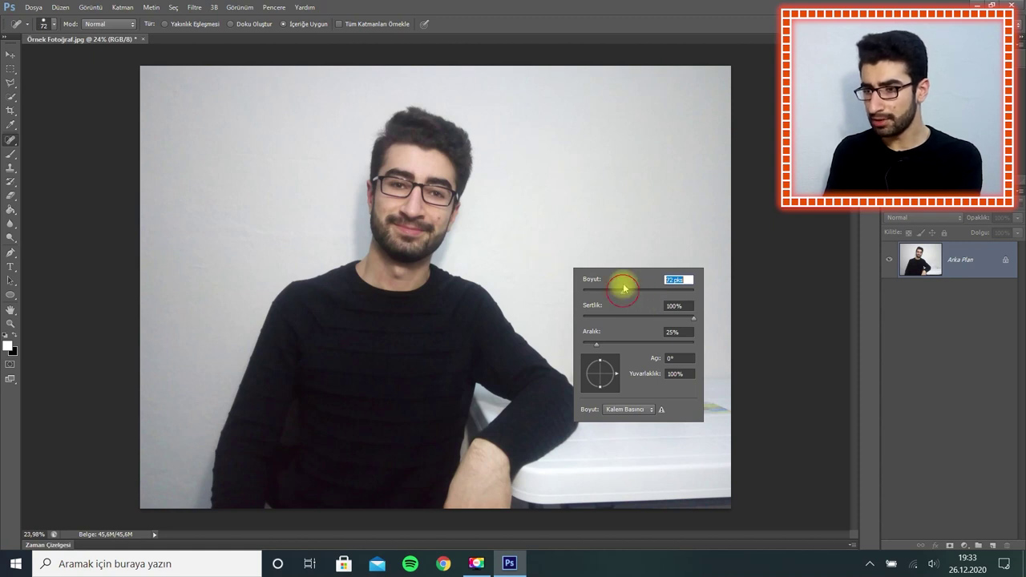
{"action": "left_click_drag", "start_coordinate": [623, 291], "coordinate": [646, 291]}
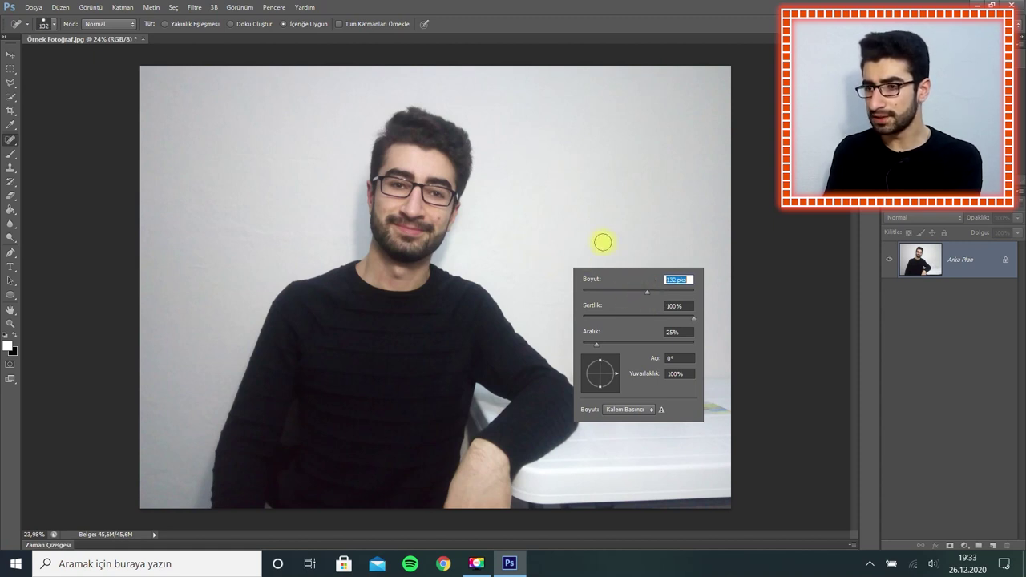
{"action": "key", "text": "Return"}
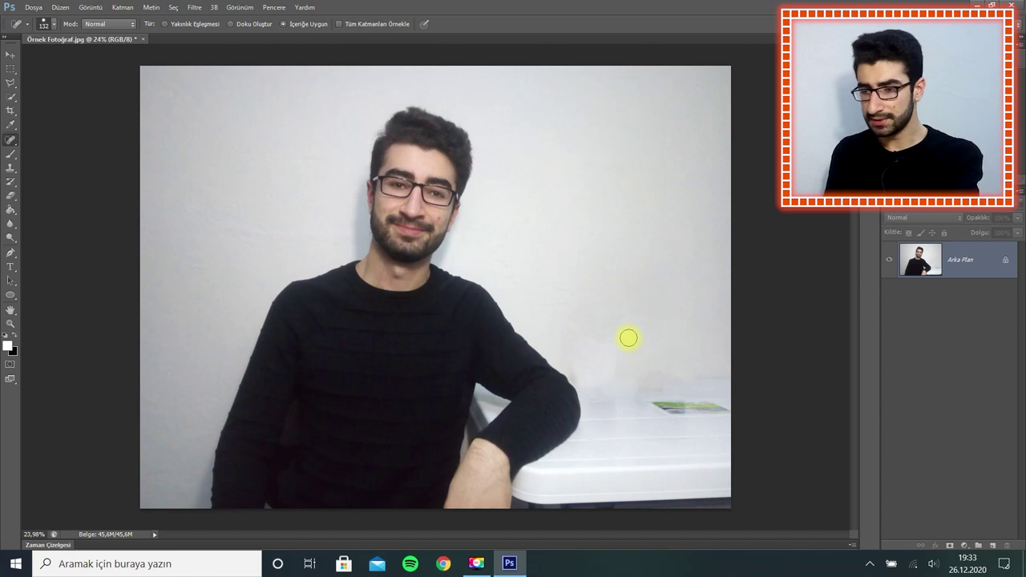
{"action": "key", "text": "z"}
{"action": "left_click_drag", "start_coordinate": [630, 338], "coordinate": [642, 328]}
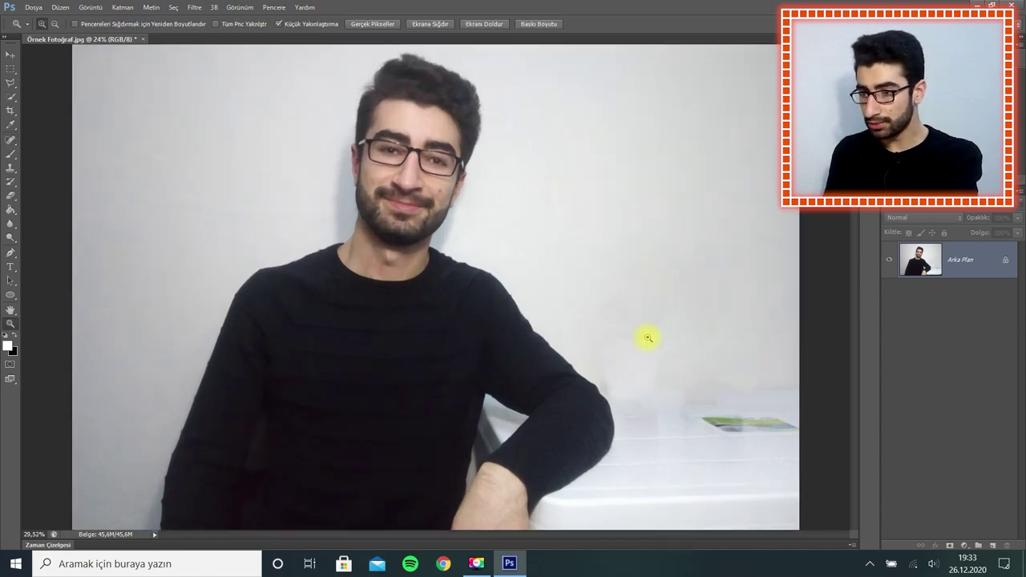
{"action": "left_click", "coordinate": [641, 328]}
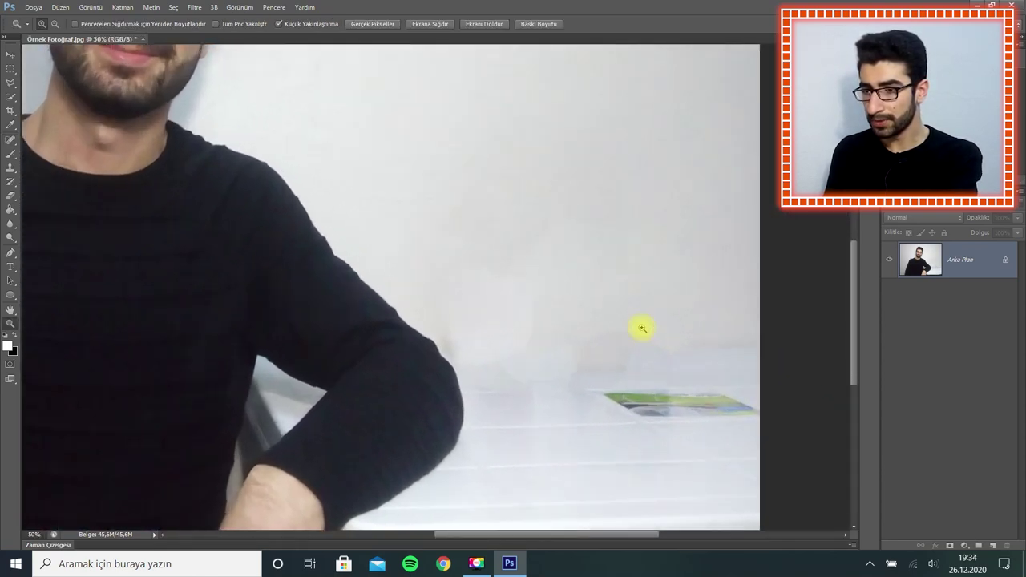
{"action": "left_click", "coordinate": [615, 337]}
{"action": "left_click_drag", "start_coordinate": [587, 332], "coordinate": [580, 336]}
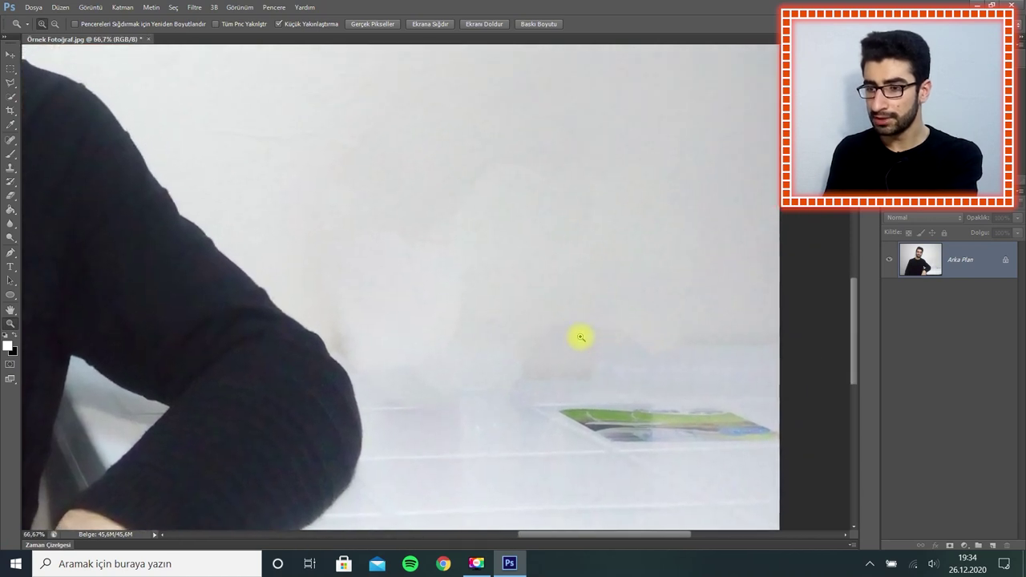
Heal leftover marks above the table, beside the elbow, and elsewhere on the wall.
{"action": "left_click", "coordinate": [11, 141]}
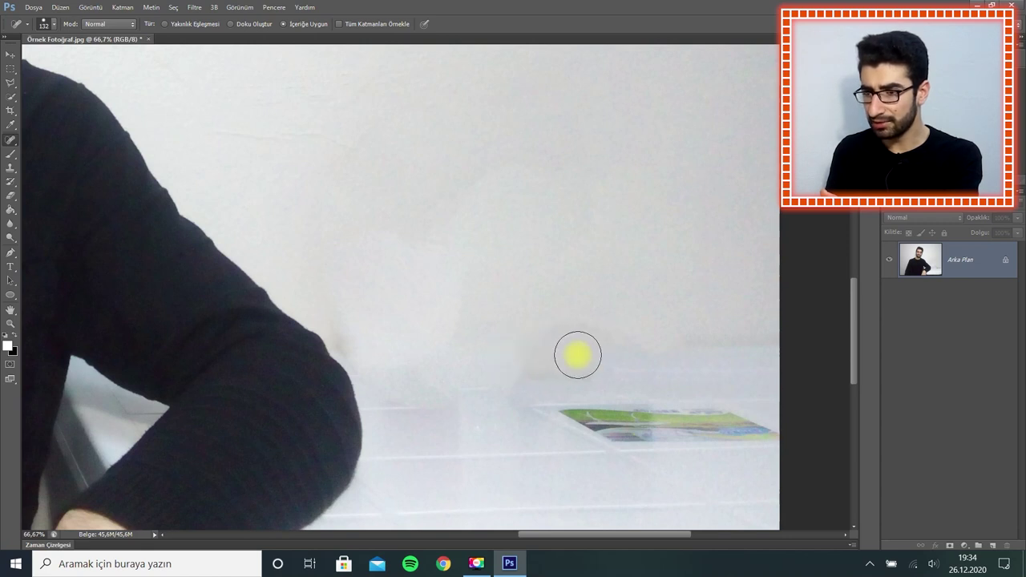
{"action": "left_click_drag", "start_coordinate": [586, 347], "coordinate": [573, 366]}
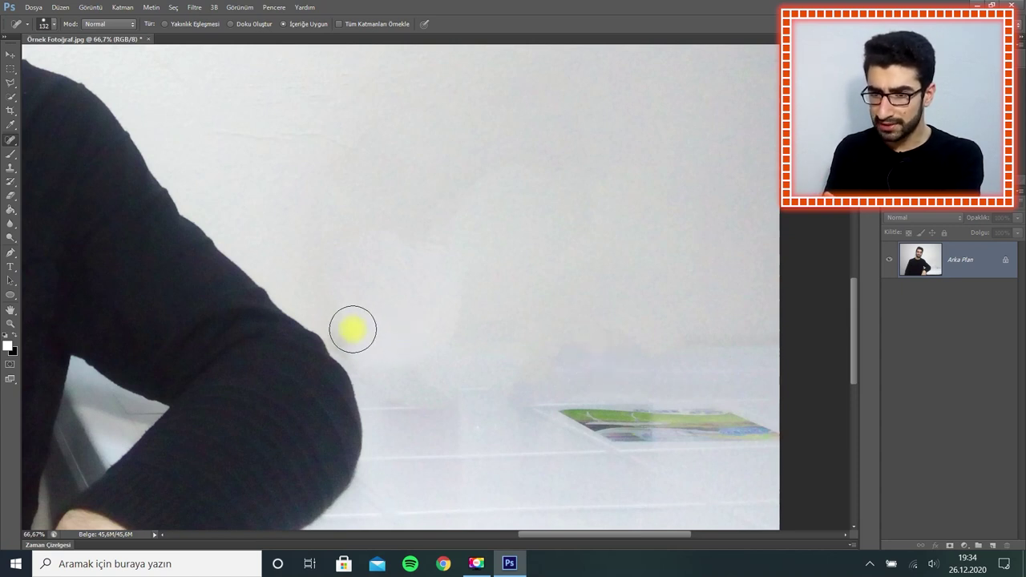
{"action": "left_click_drag", "start_coordinate": [352, 330], "coordinate": [358, 341]}
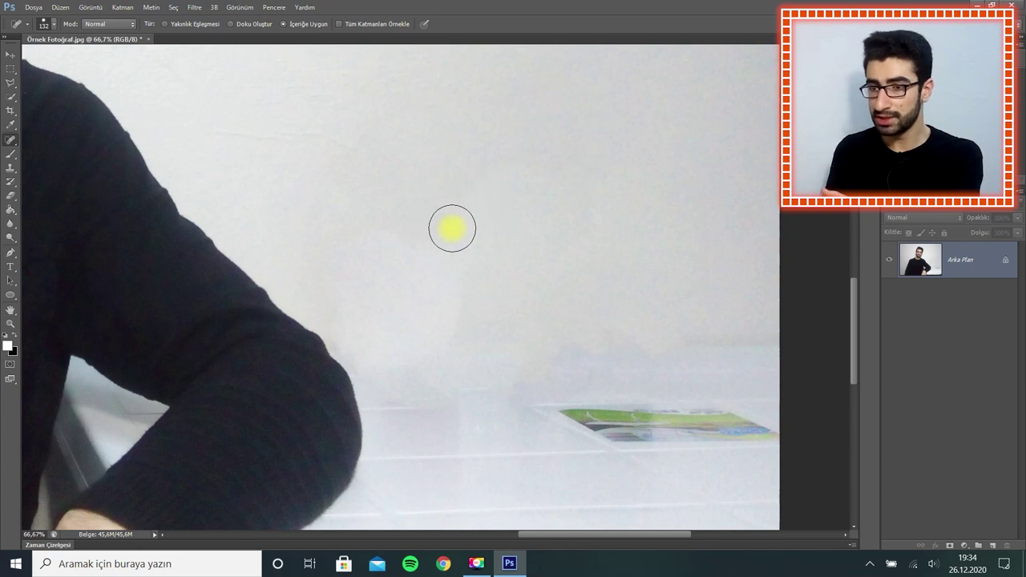
{"action": "left_click_drag", "start_coordinate": [472, 245], "coordinate": [402, 244]}
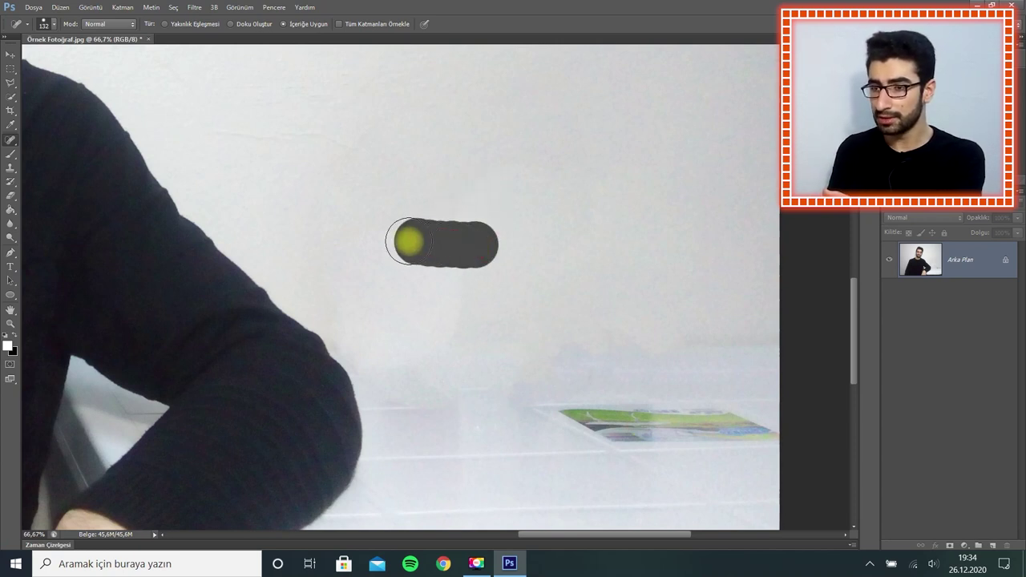
Shrink the healing brush to 64 px, heal another faint mark, then zoom out to fit.
{"action": "right_click", "coordinate": [553, 360]}
{"action": "left_click_drag", "start_coordinate": [575, 367], "coordinate": [565, 367]}
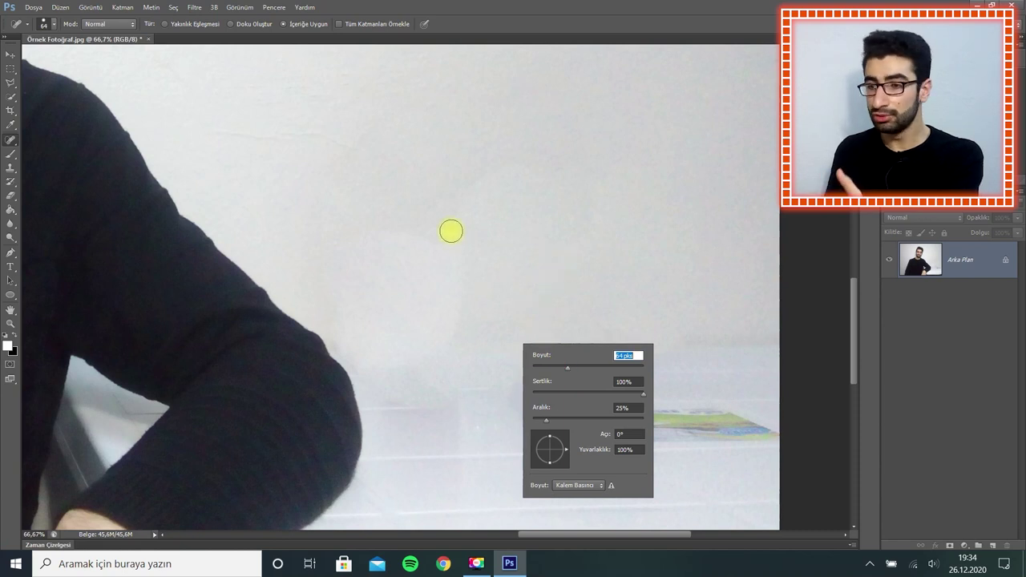
{"action": "left_click", "coordinate": [451, 231]}
{"action": "mouse_move", "coordinate": [458, 239]}
{"action": "left_mouse_down"}
{"action": "mouse_move", "coordinate": [457, 215]}
{"action": "mouse_move", "coordinate": [428, 227]}
{"action": "left_mouse_up"}
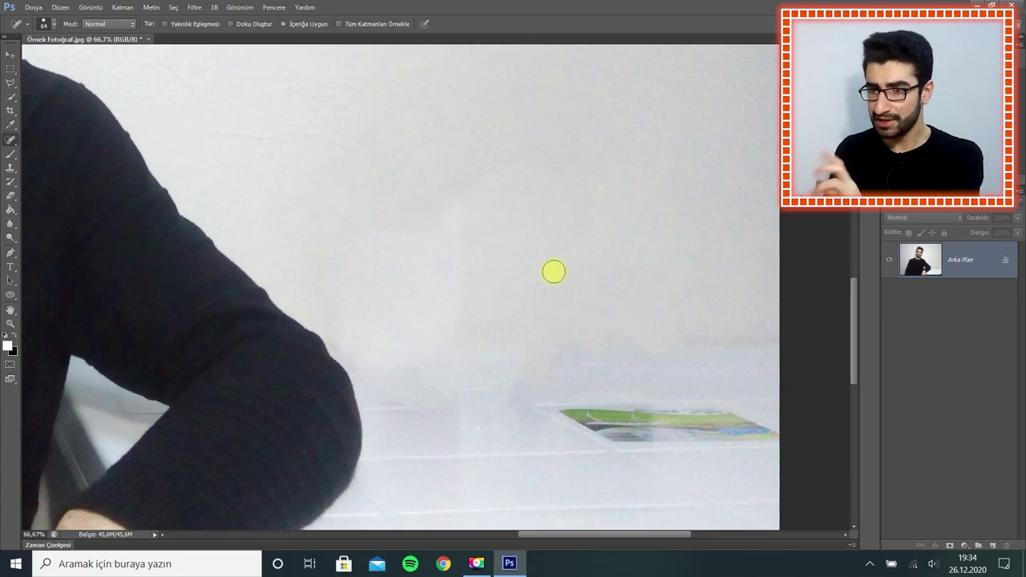
{"action": "key", "text": "z"}
{"action": "left_click_drag", "start_coordinate": [607, 296], "coordinate": [566, 294]}
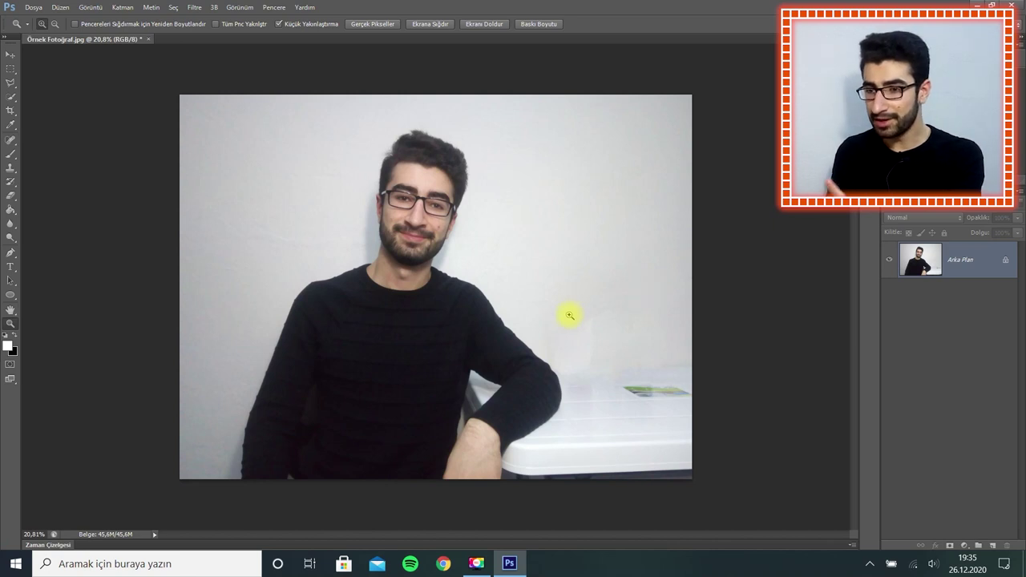
Return to the Spot Healing Brush tool with the J shortcut.
{"action": "key", "text": "j"}
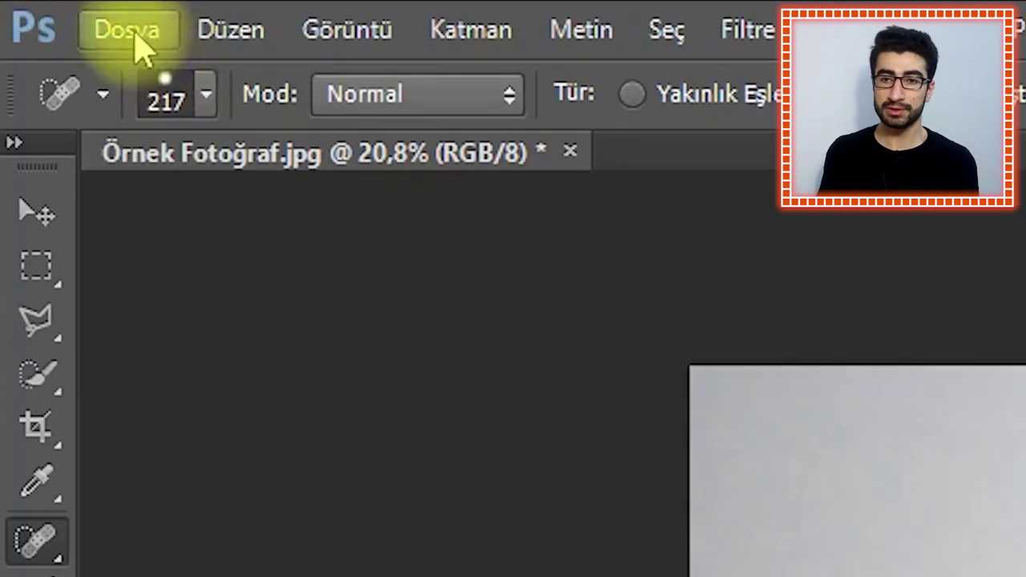
Set Save As to the Desktop, named Örnek Fotoğraf Düzeltilmiş, in JPEG format.
{"action": "left_click", "coordinate": [133, 37]}
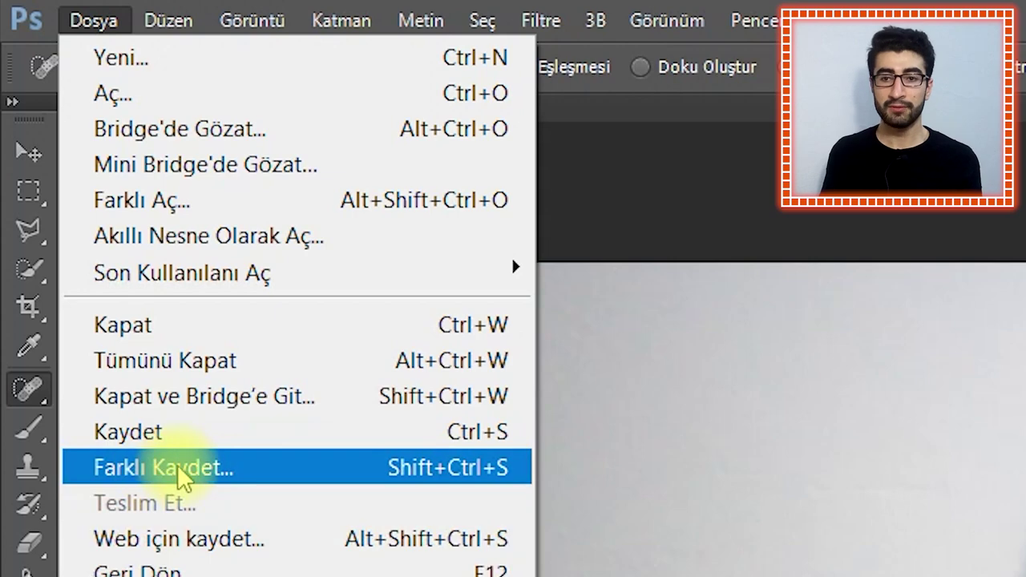
{"action": "left_click", "coordinate": [179, 476]}
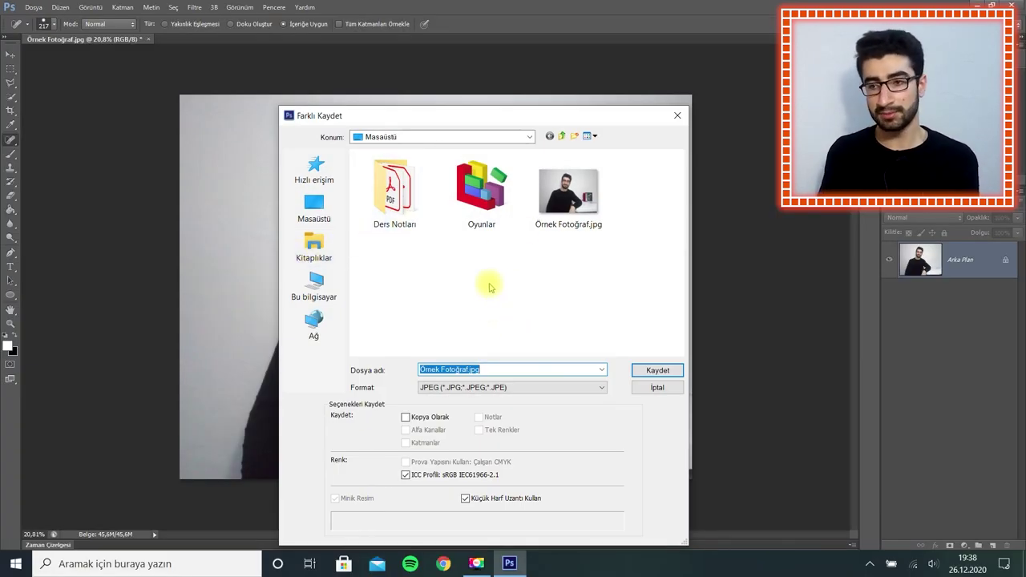
{"action": "left_click", "coordinate": [309, 210]}
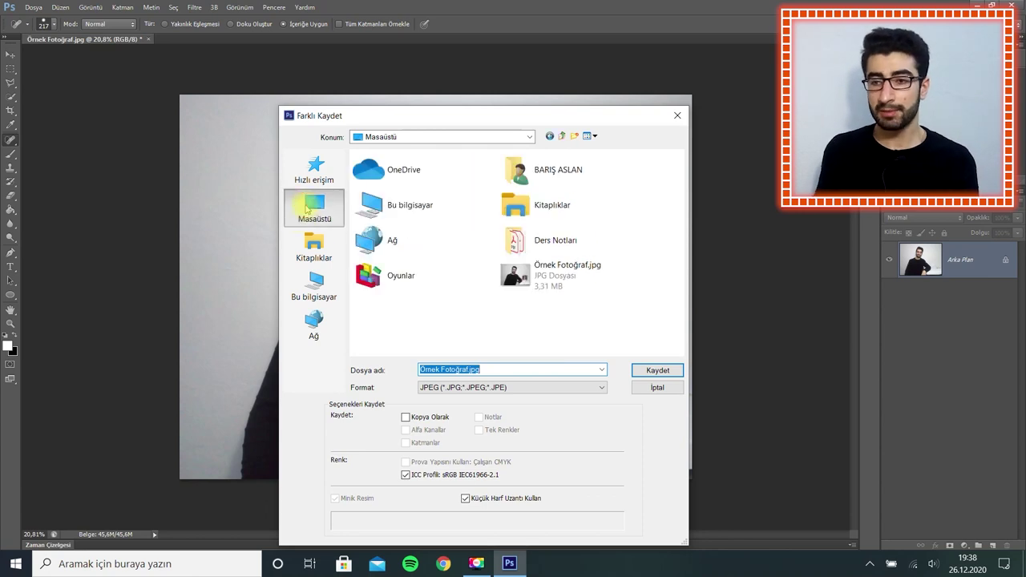
{"action": "left_click", "coordinate": [532, 368]}
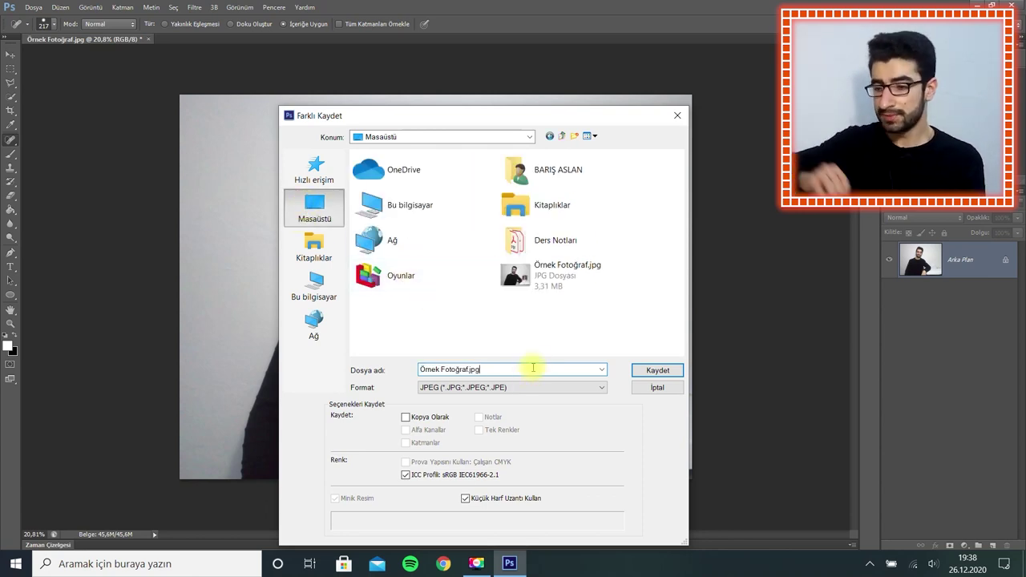
{"action": "key", "text": "BackSpace"}
{"action": "key", "text": "BackSpace"}
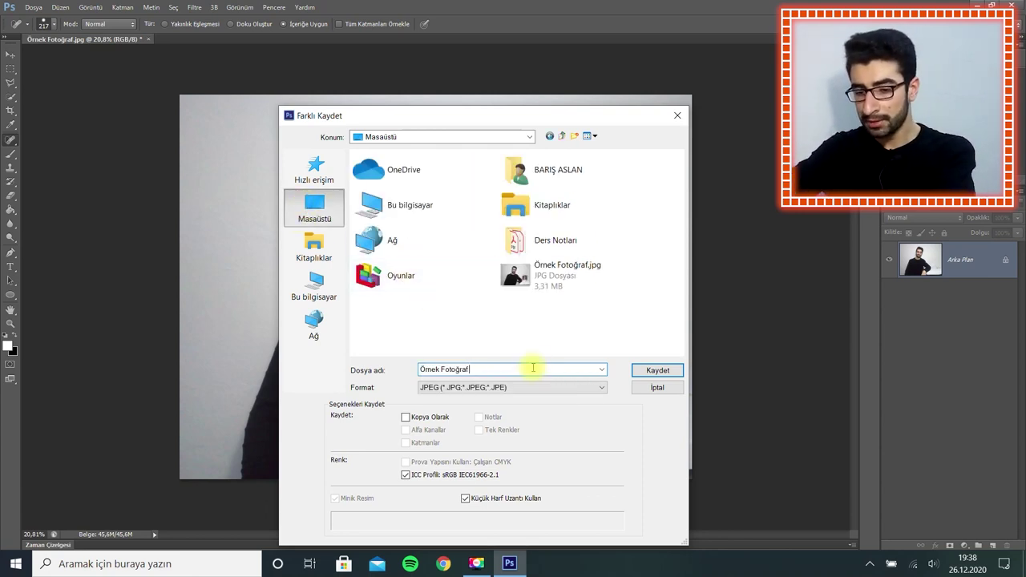
{"action": "type", "text": " Düzeltilmiş"}
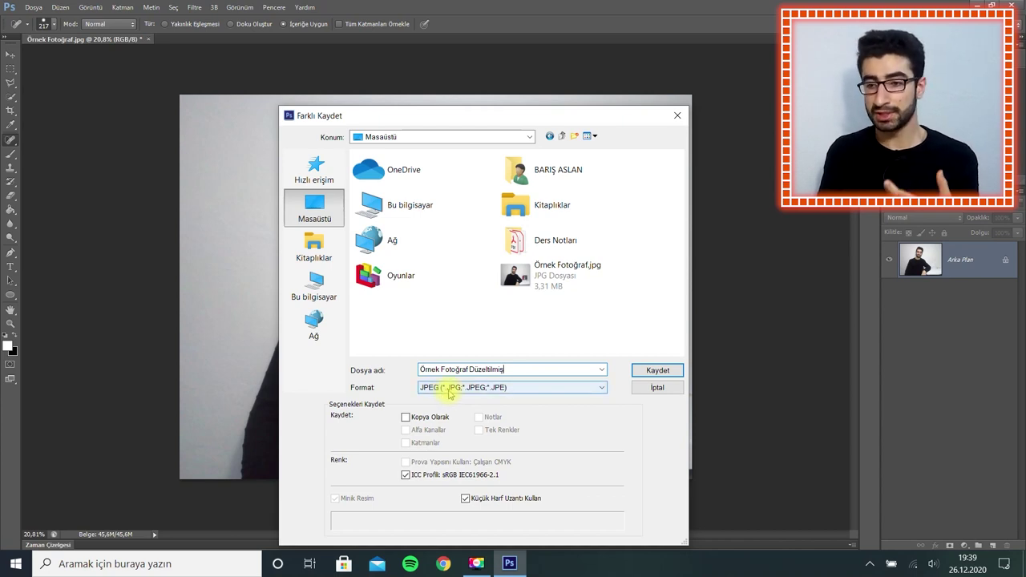
{"action": "left_click", "coordinate": [449, 393]}
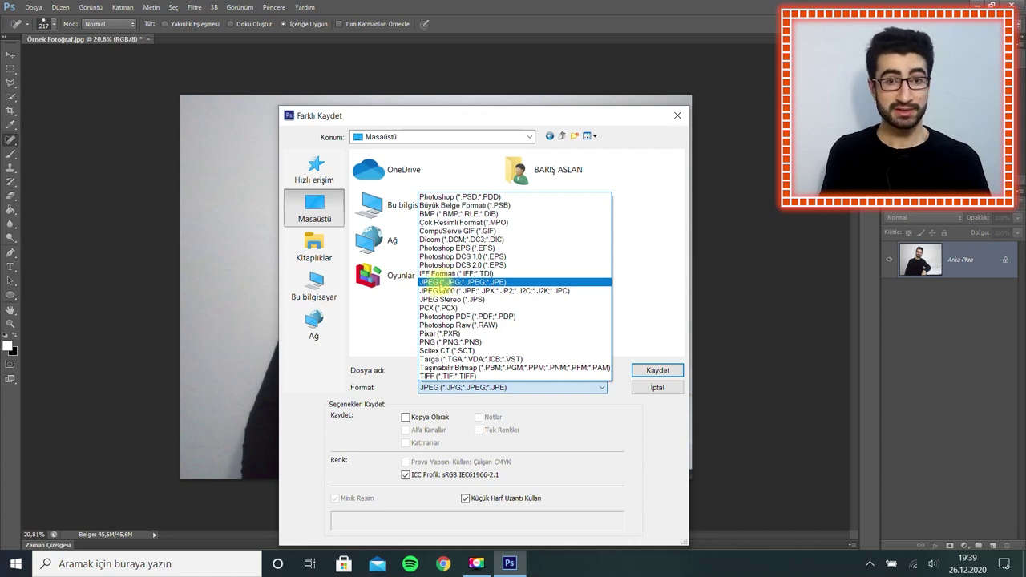
{"action": "left_click", "coordinate": [440, 282]}
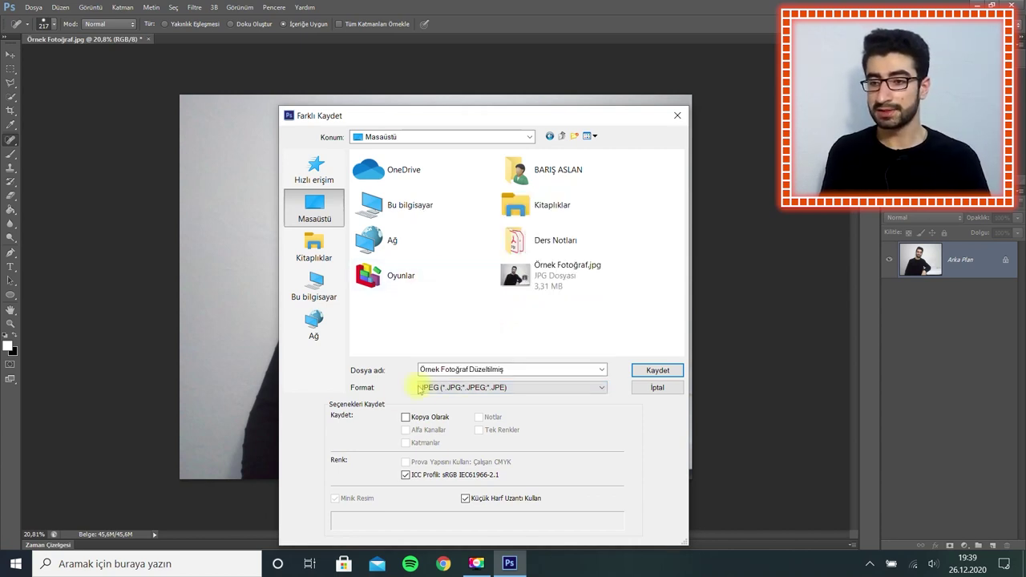
Save the file with JPEG Options quality set to 12 (Maksimum).
{"action": "left_click", "coordinate": [638, 371]}
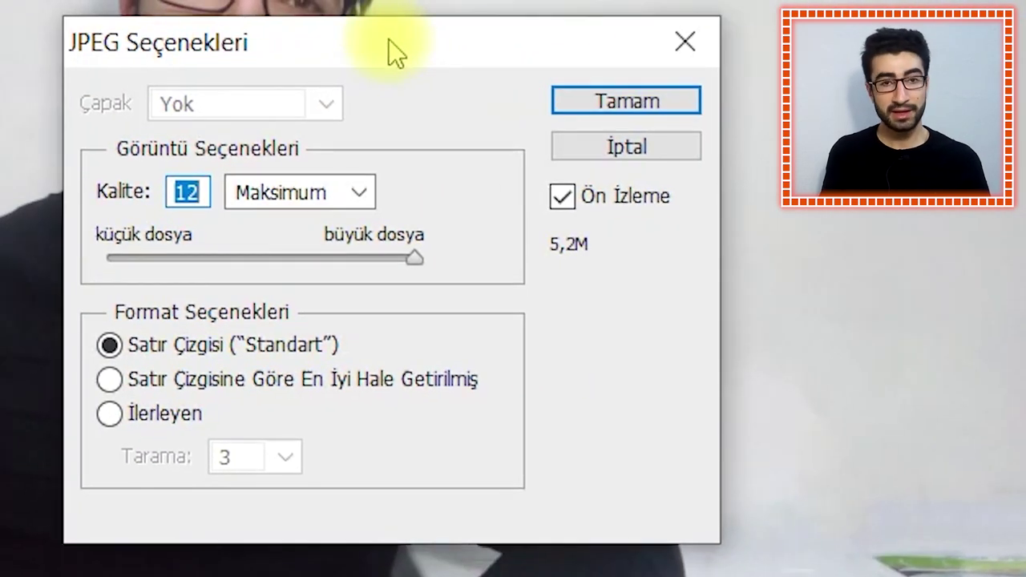
{"action": "mouse_move", "coordinate": [352, 257]}
{"action": "left_mouse_down"}
{"action": "mouse_move", "coordinate": [134, 257]}
{"action": "mouse_move", "coordinate": [224, 260]}
{"action": "left_mouse_up"}
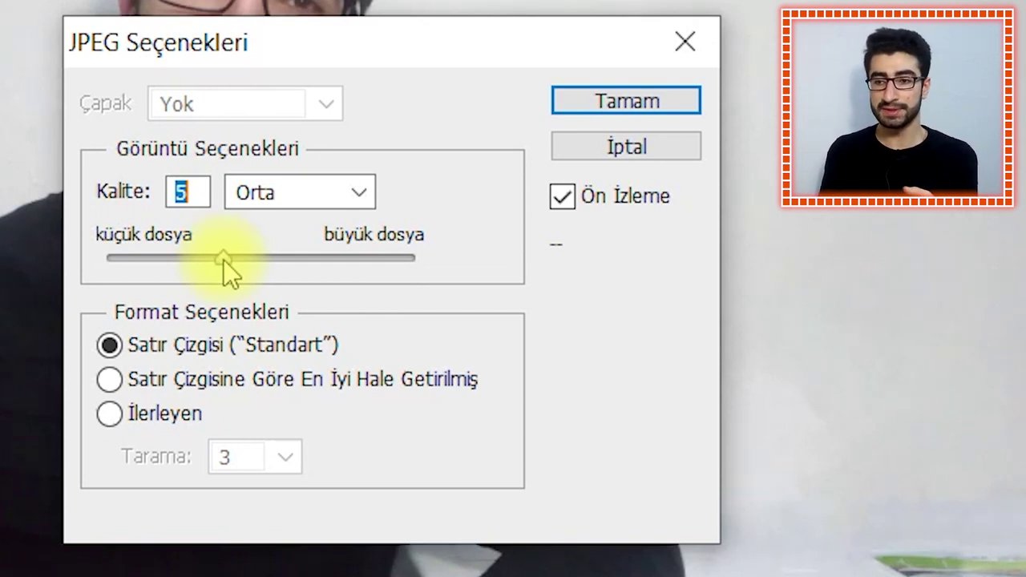
{"action": "left_click_drag", "start_coordinate": [223, 260], "coordinate": [454, 261]}
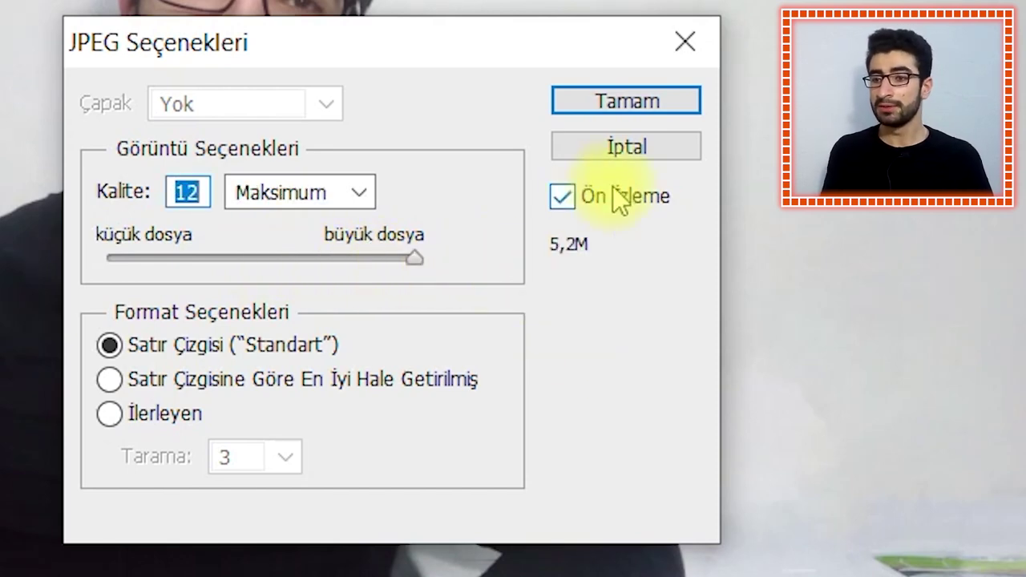
{"action": "left_click", "coordinate": [648, 106]}
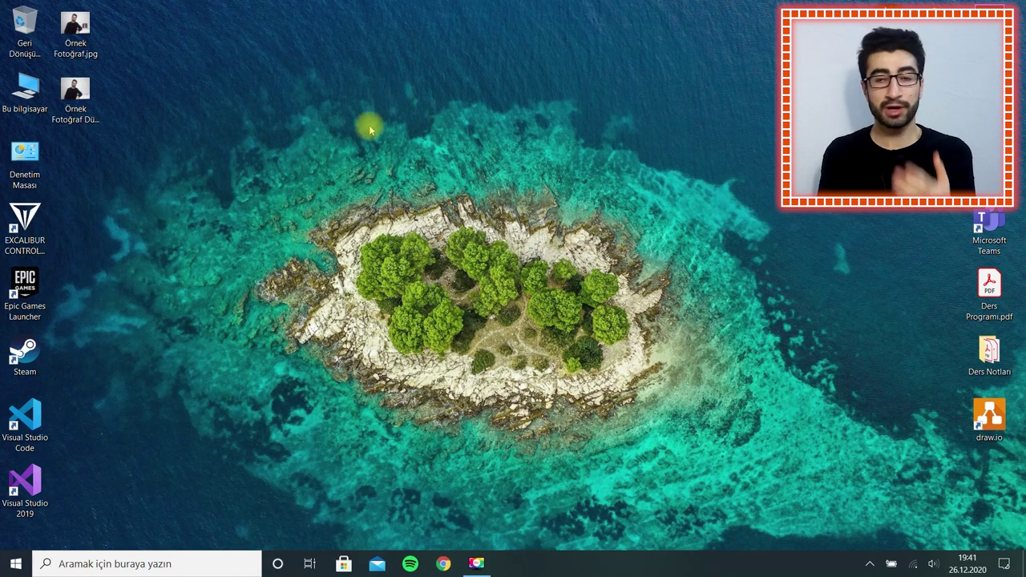
Open the original photo in Photos, advance to the edited version, and zoom in and out.
{"action": "double_click", "coordinate": [78, 26]}
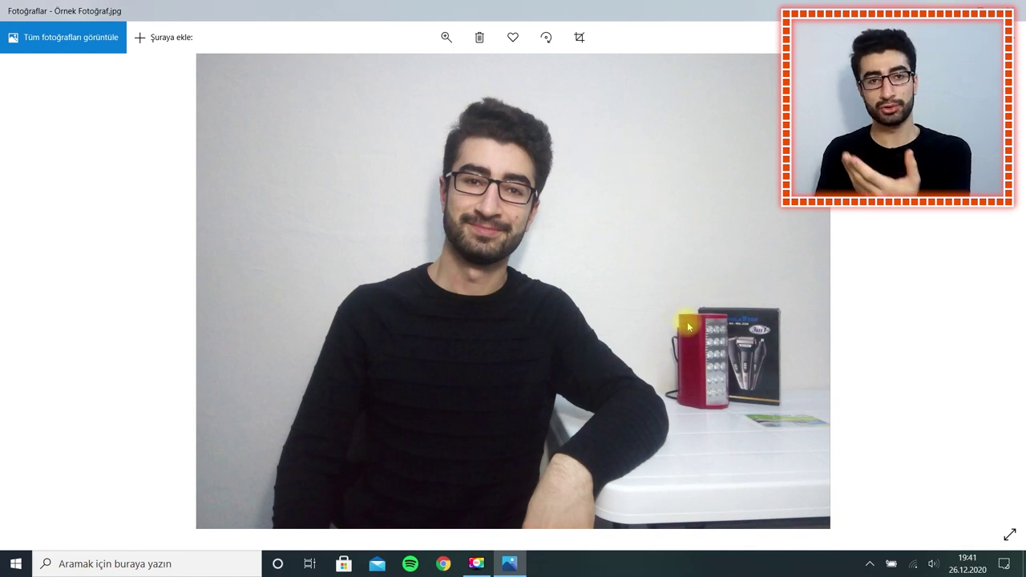
{"action": "key", "text": "Right"}
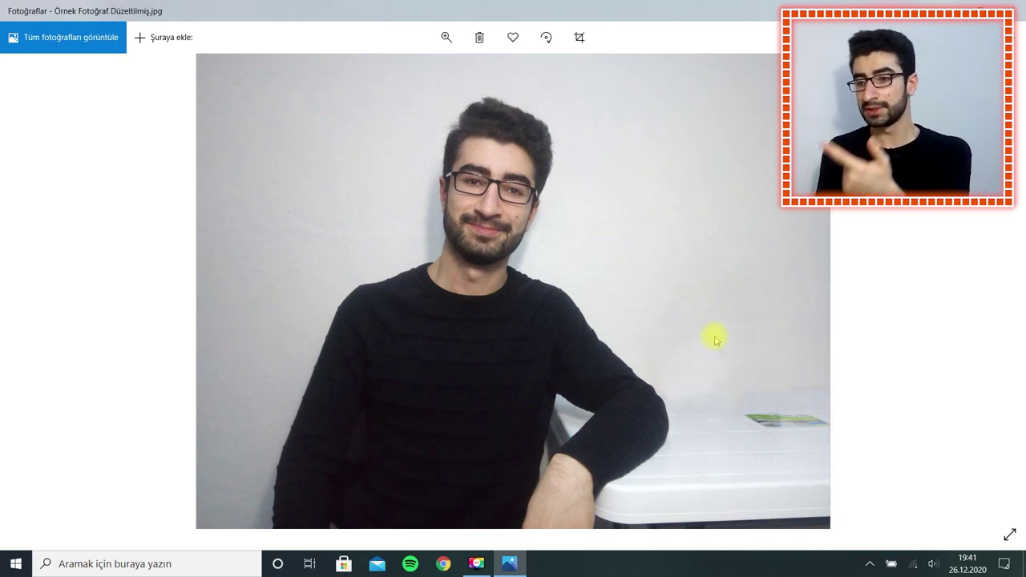
{"action": "scroll", "coordinate": [733, 376], "scroll_direction": "up", "scroll_amount": 3}
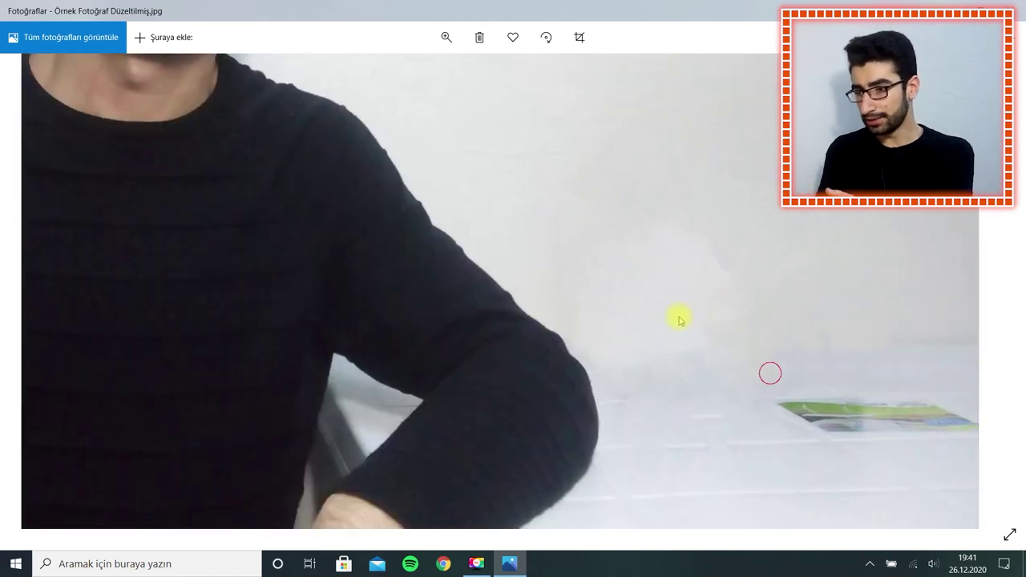
{"action": "scroll", "coordinate": [694, 259], "scroll_direction": "down", "scroll_amount": 2}
{"action": "scroll", "coordinate": [855, 293], "scroll_direction": "up", "scroll_amount": 2}
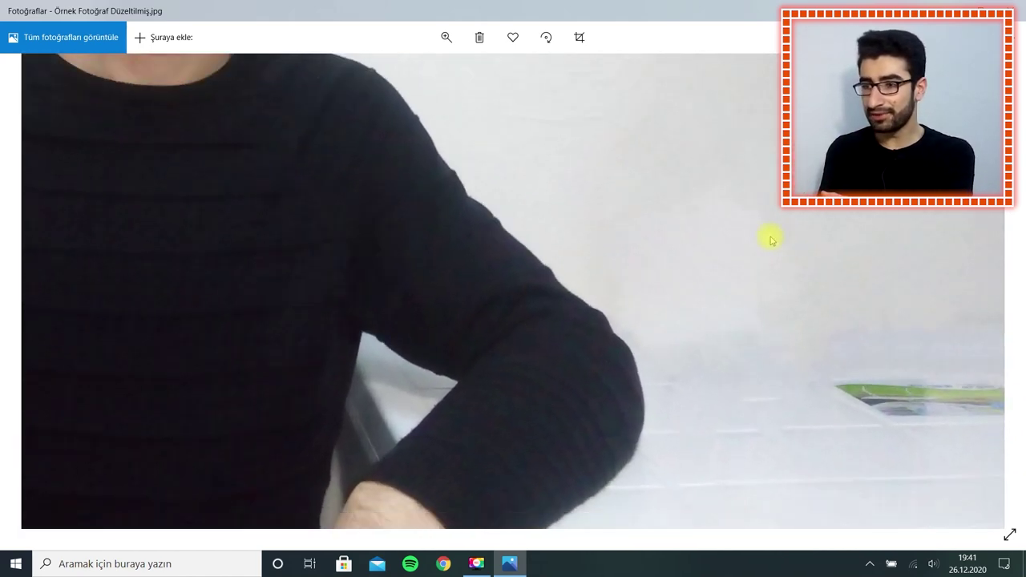
{"action": "scroll", "coordinate": [772, 256], "scroll_direction": "down", "scroll_amount": 3}
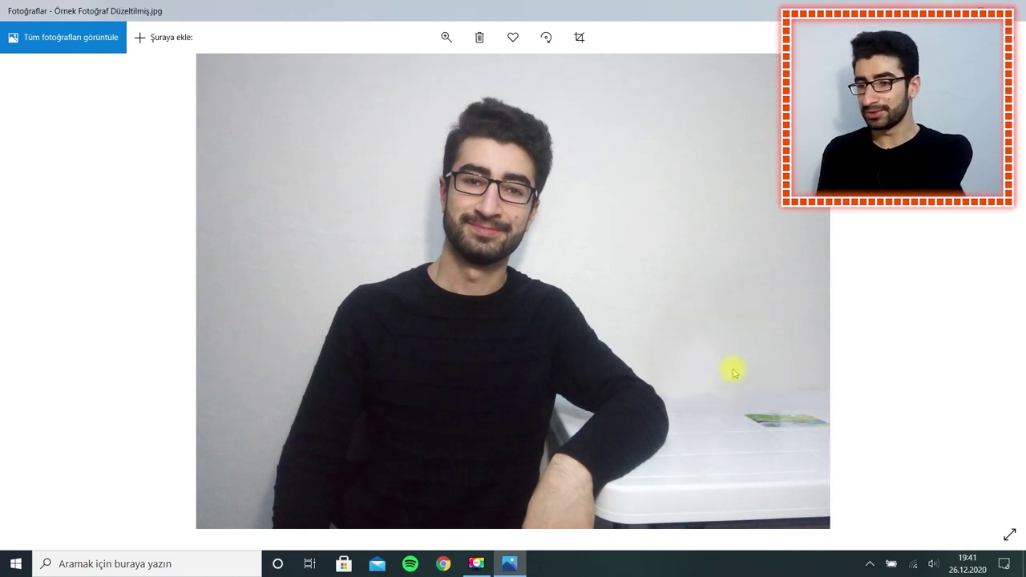
Return to the original Örnek Fotoğraf.jpg to compare it with the edited photo.
{"action": "key", "text": "Left"}
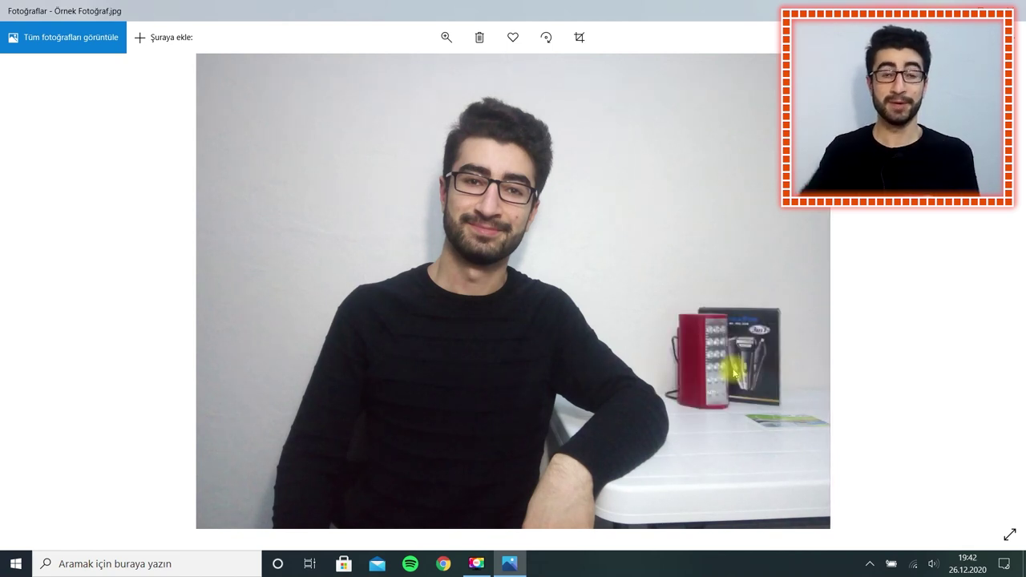